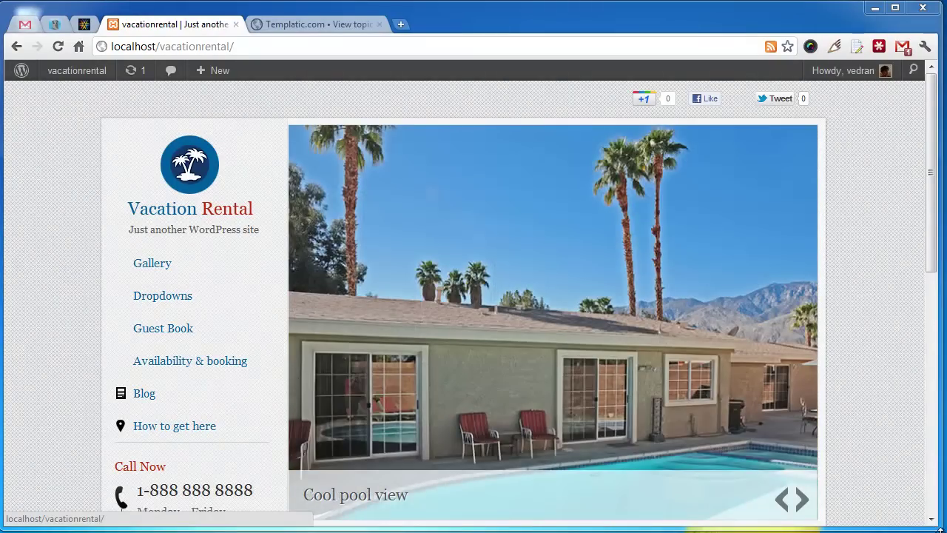
# - Go to the Menus editor and expand the Guest Book item's settings
pyautogui.moveTo(936, 523)
pyautogui.mouseDown()
pyautogui.moveTo(817, 519)
pyautogui.moveTo(786, 453)
pyautogui.moveTo(613, 407)
pyautogui.moveTo(348, 364)
pyautogui.moveTo(870, 469)
pyautogui.moveTo(937, 524)
pyautogui.mouseUp()
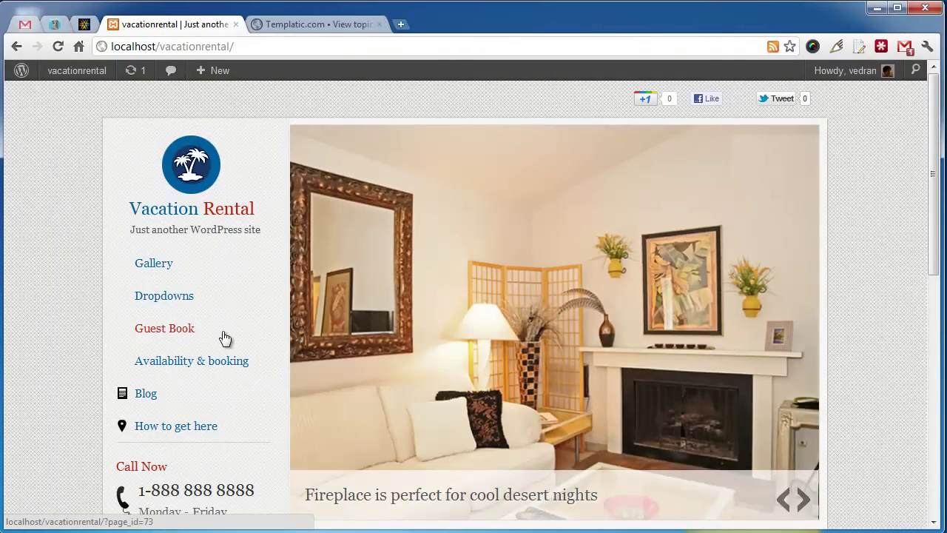
pyautogui.moveTo(91, 79)
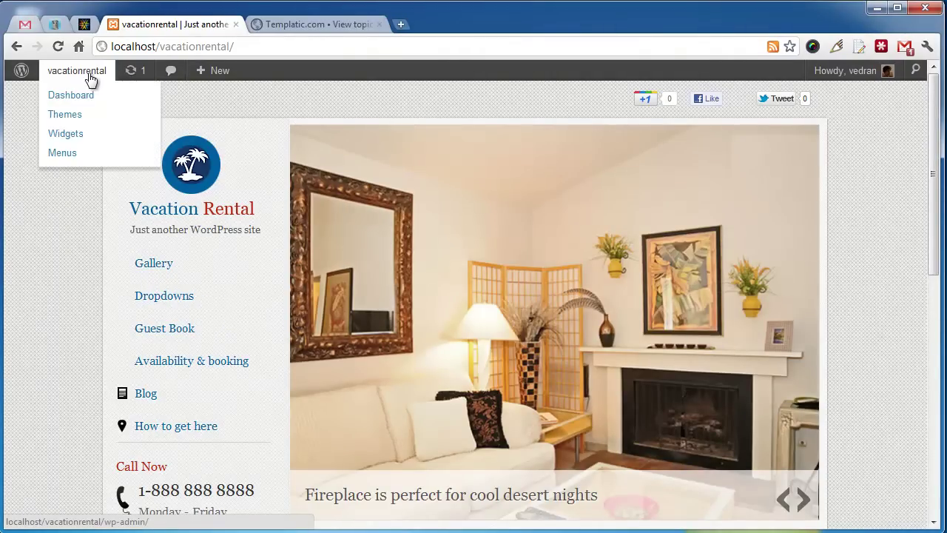
pyautogui.click(78, 155)
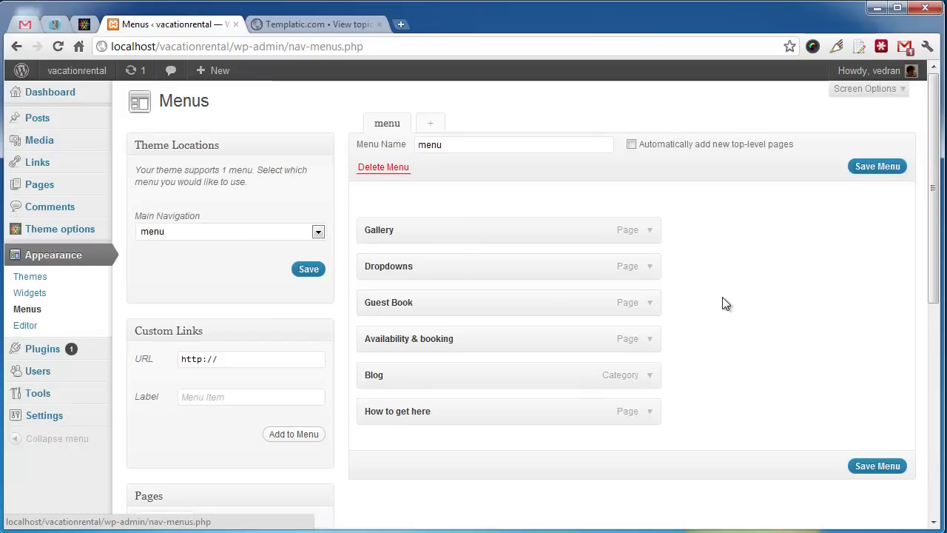
pyautogui.click(650, 303)
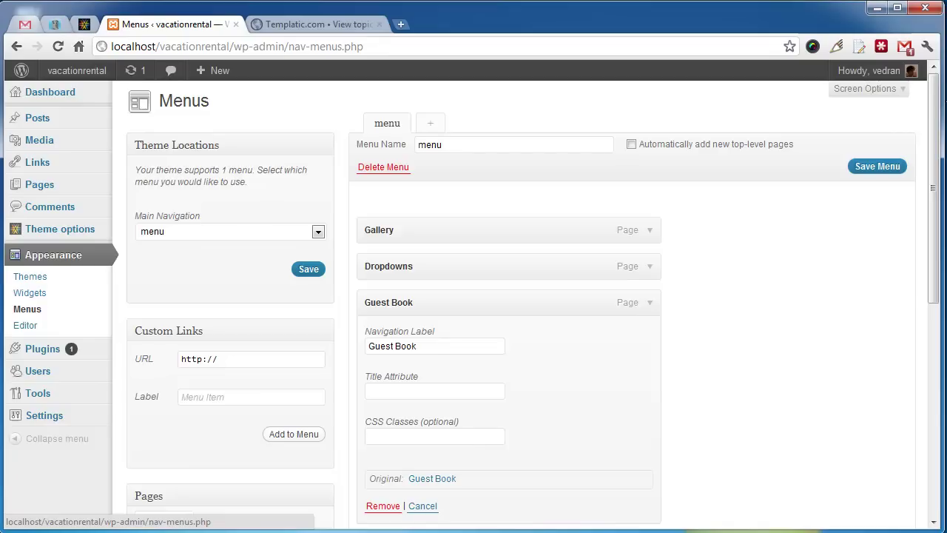
# - Check Screen Options for CSS Classes, then consult the forum's menu class list (guestbook, booking, rates)
pyautogui.click(885, 91)
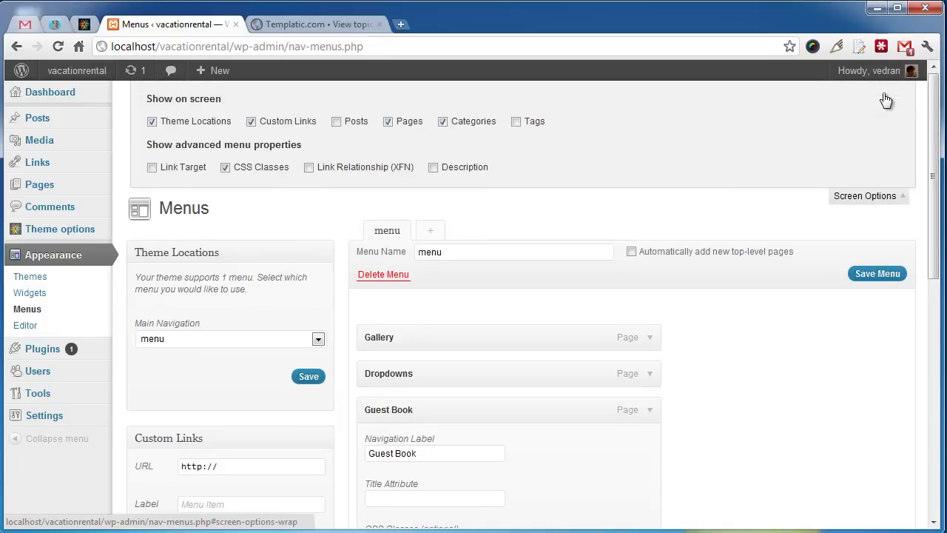
pyautogui.click(877, 196)
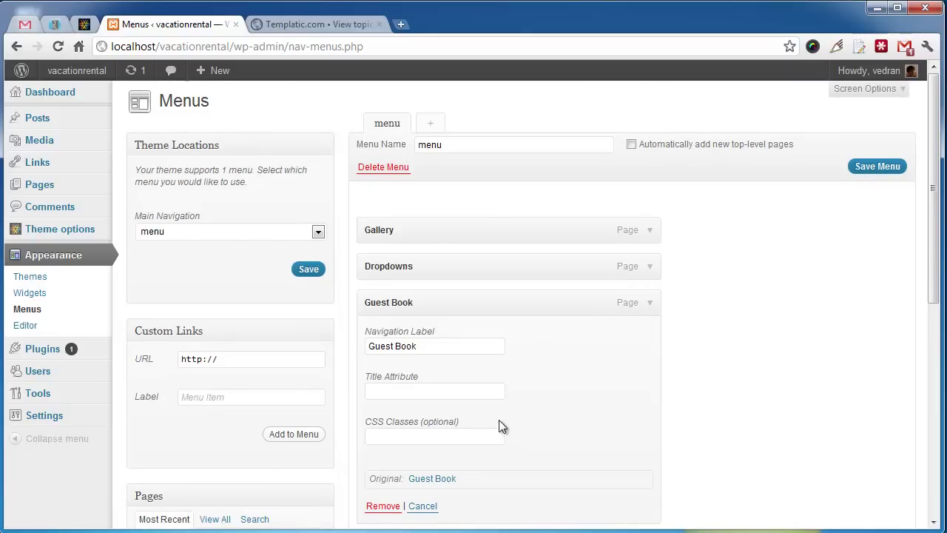
pyautogui.click(325, 24)
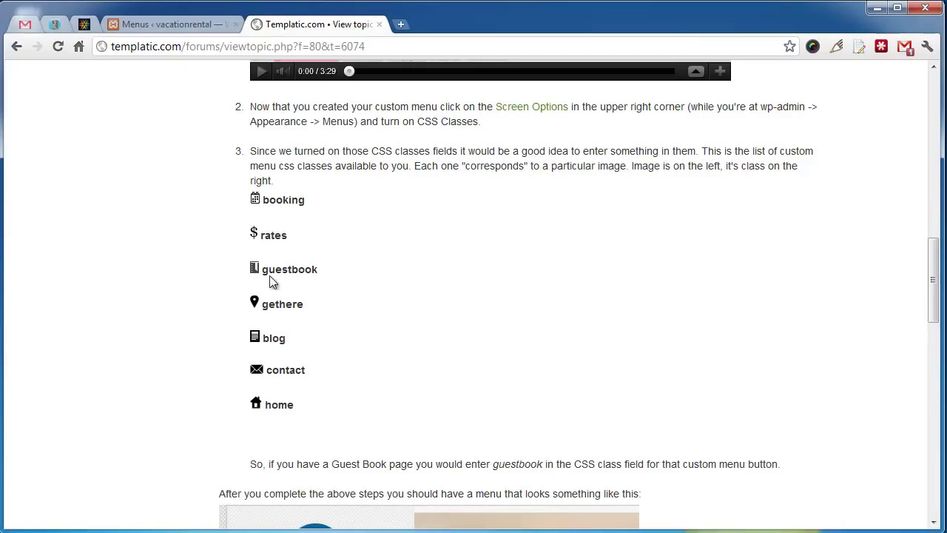
# - Review Guest Book's CSS class, give Availability & booking the class 'booking', and save the menu
pyautogui.click(171, 22)
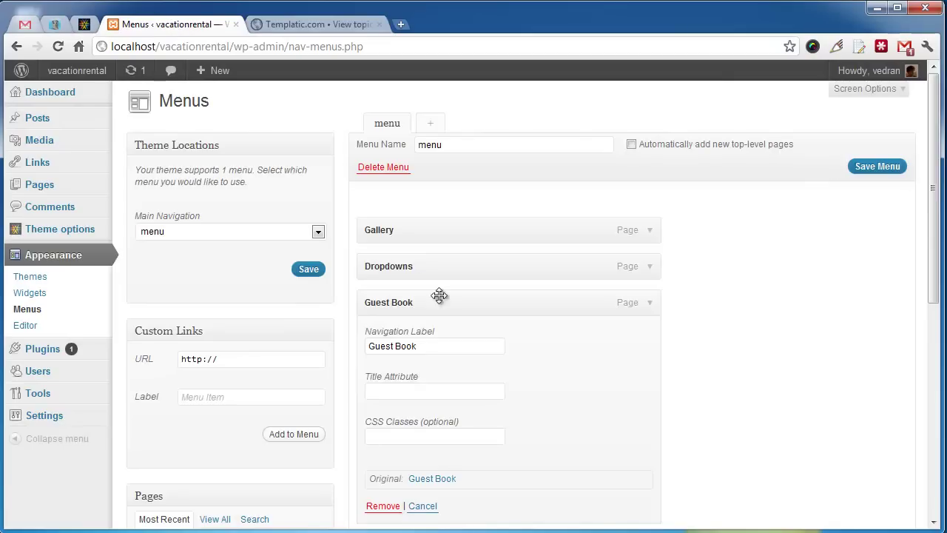
pyautogui.click(426, 438)
pyautogui.click(652, 306)
pyautogui.click(654, 342)
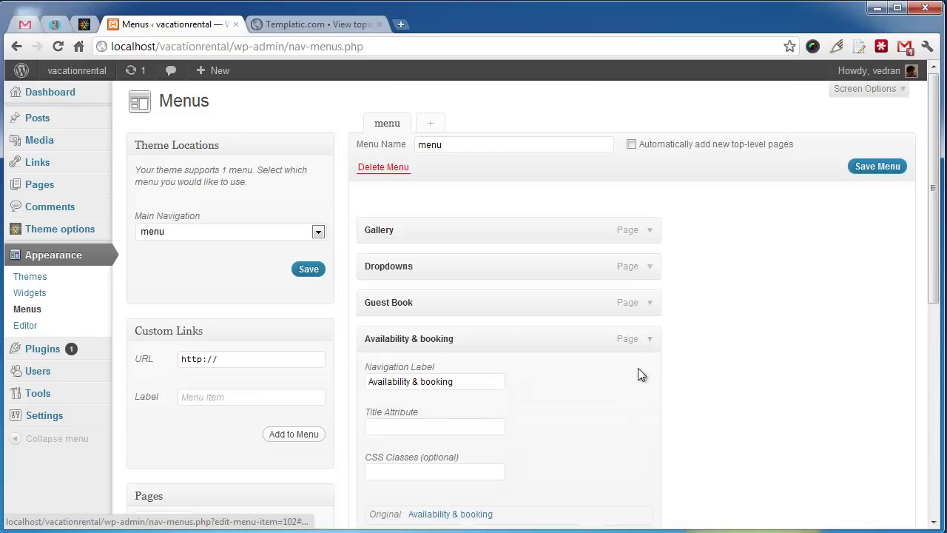
pyautogui.click(445, 475)
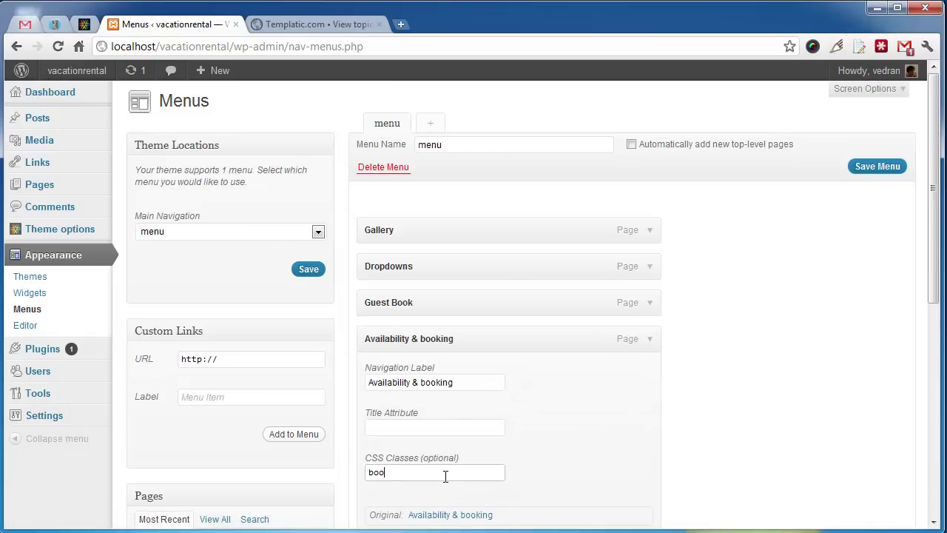
pyautogui.write('booking')
pyautogui.click(858, 170)
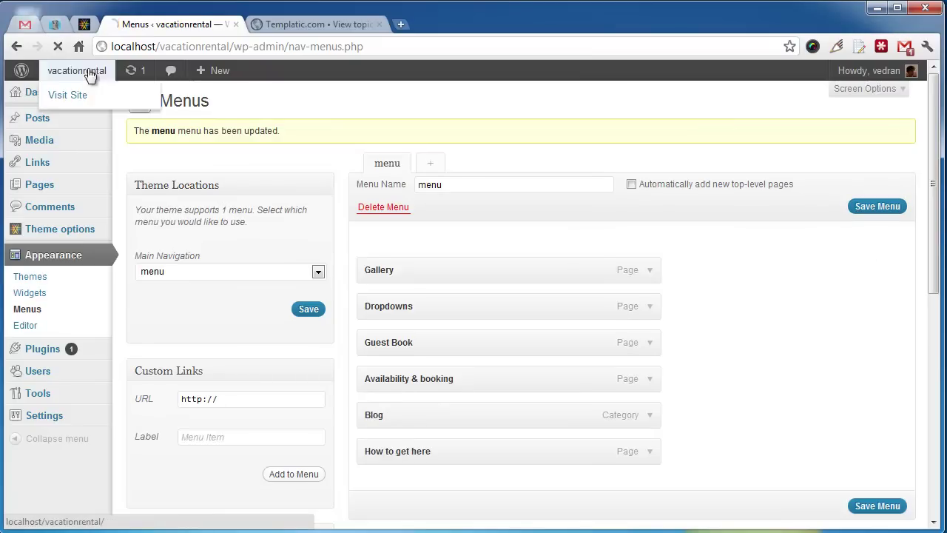
# - Visit the live site's Availability & booking page and scroll down to its calendar
pyautogui.click(87, 72)
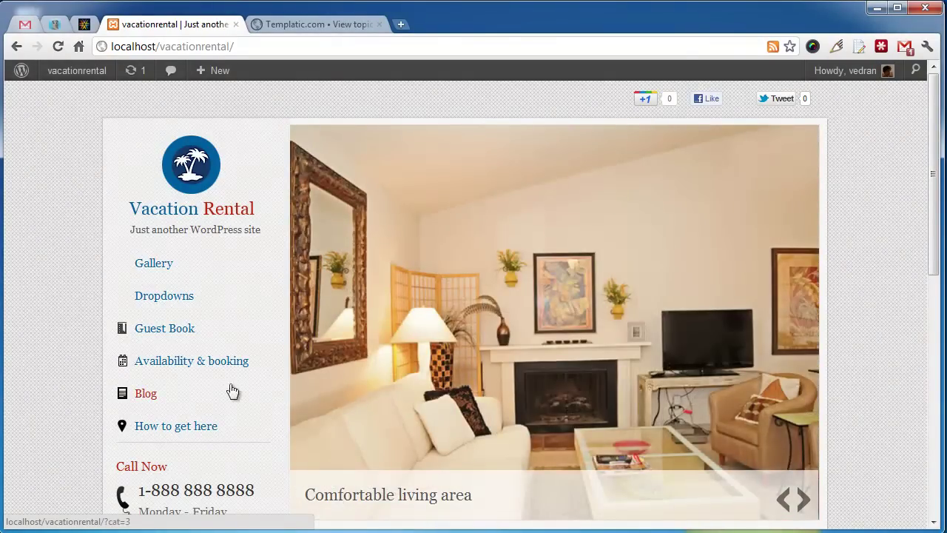
pyautogui.click(214, 372)
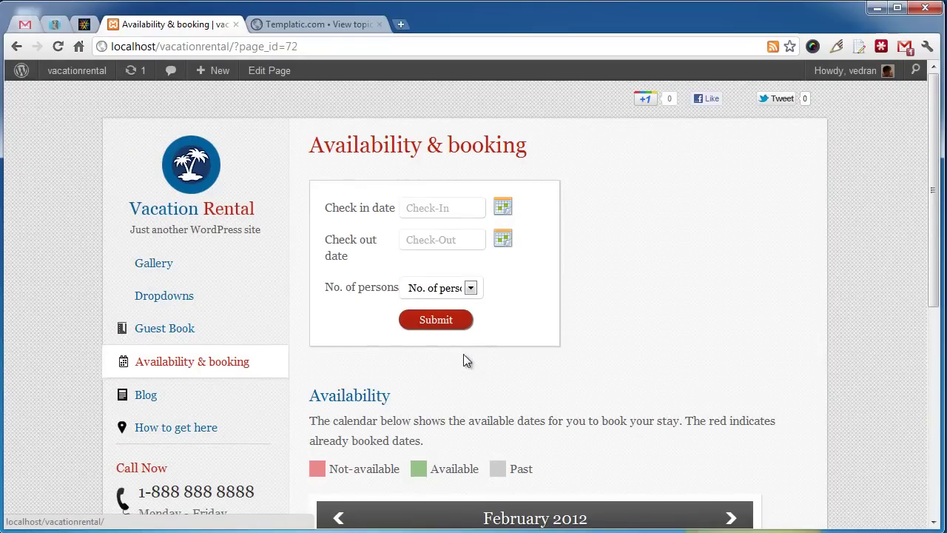
pyautogui.scroll(-4, 493, 344)
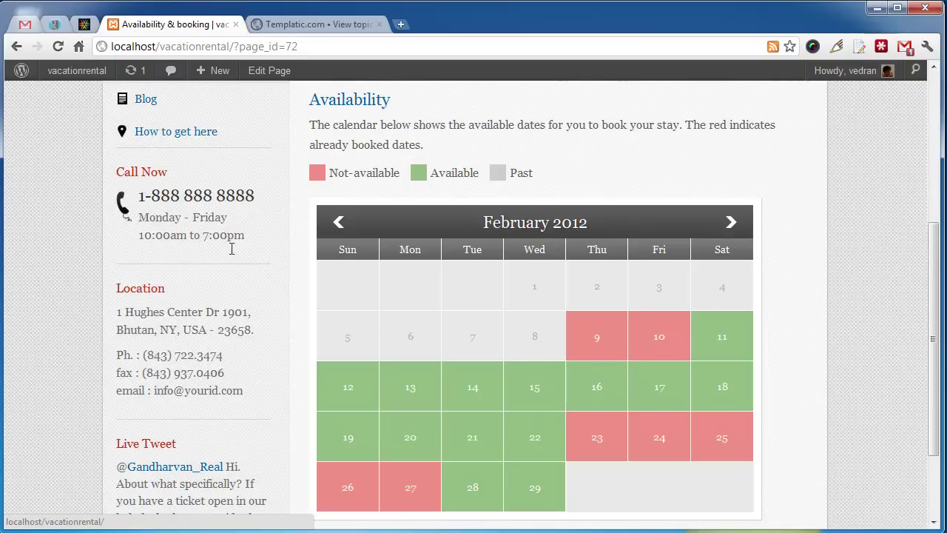
# - Go to the Dashboard and bring up Theme options > Booking Log listing the 3 reservations
pyautogui.moveTo(89, 71)
pyautogui.click(92, 101)
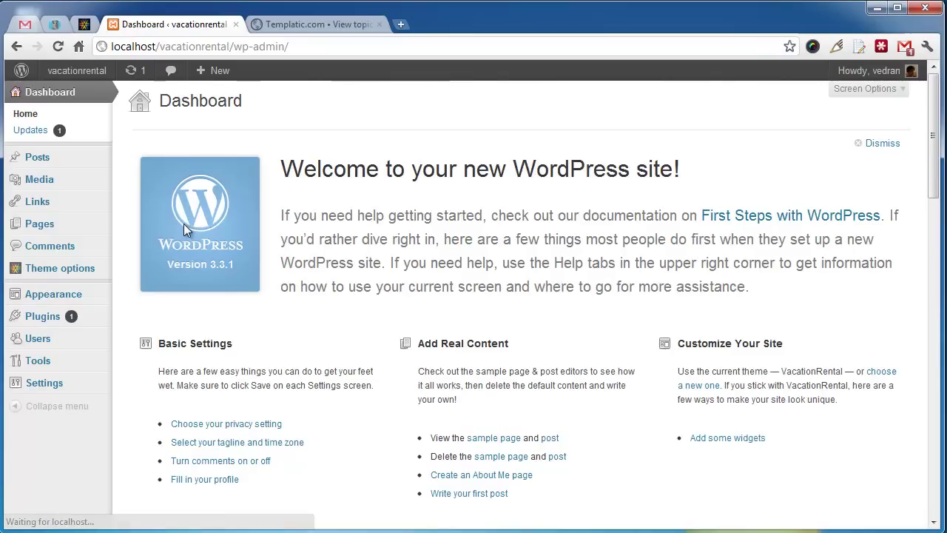
pyautogui.moveTo(83, 271)
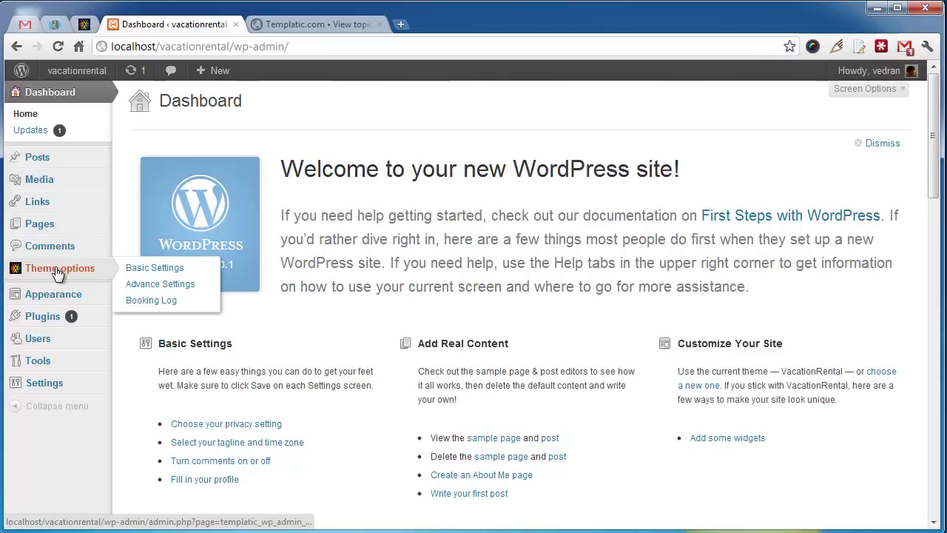
pyautogui.click(170, 305)
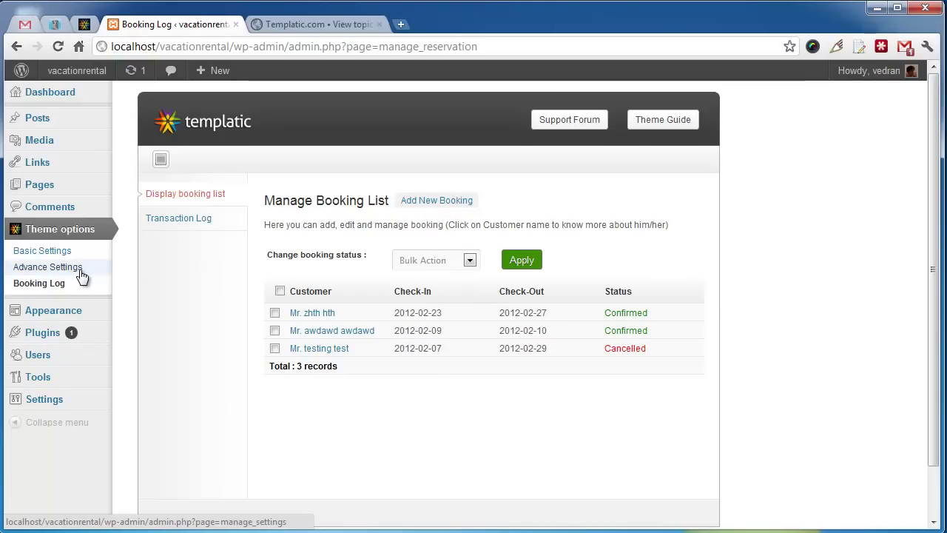
# - Show Theme options > Advance Settings and scroll through the booking notification messages
pyautogui.click(48, 267)
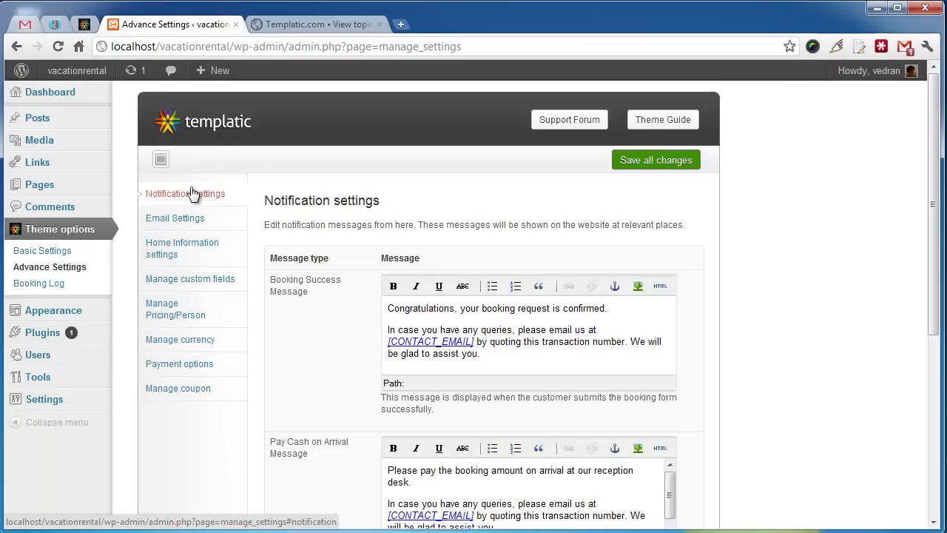
pyautogui.scroll(-4, 531, 363)
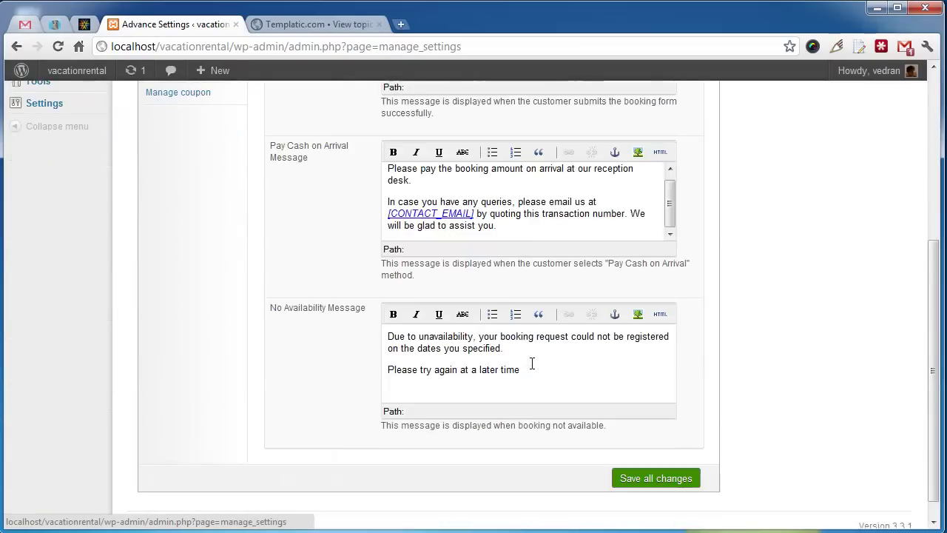
pyautogui.scroll(5, 531, 363)
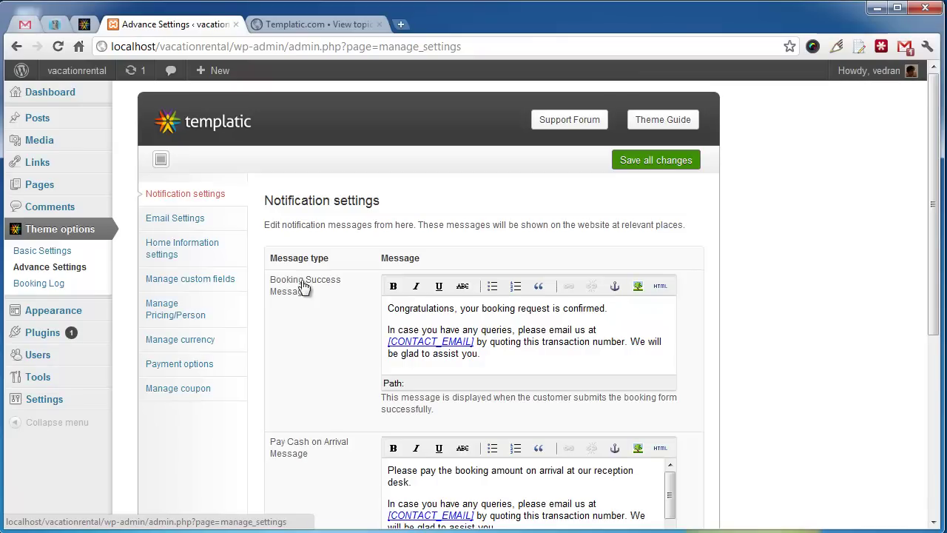
# - Browse the custom fields and currency list, then bring up the Add New Currency form
pyautogui.click(224, 281)
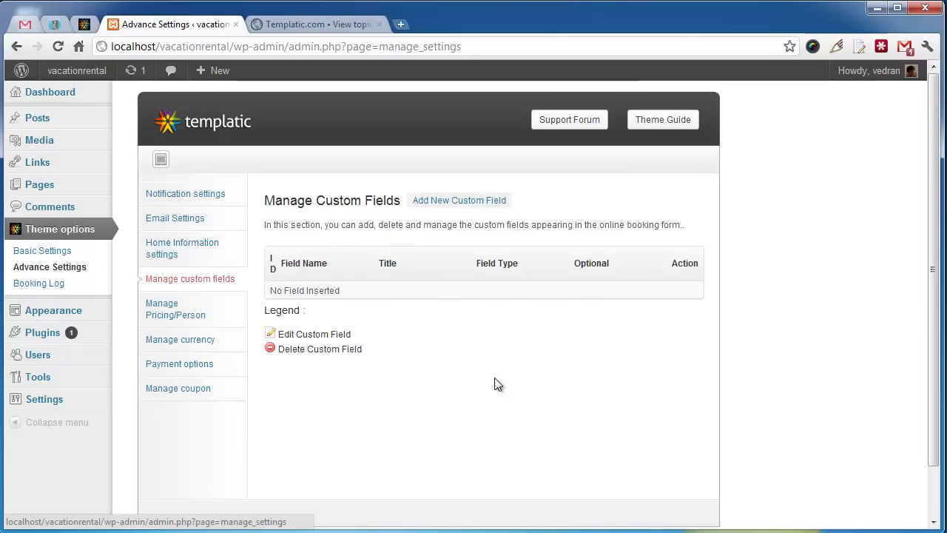
pyautogui.click(226, 341)
pyautogui.scroll(-3, 562, 340)
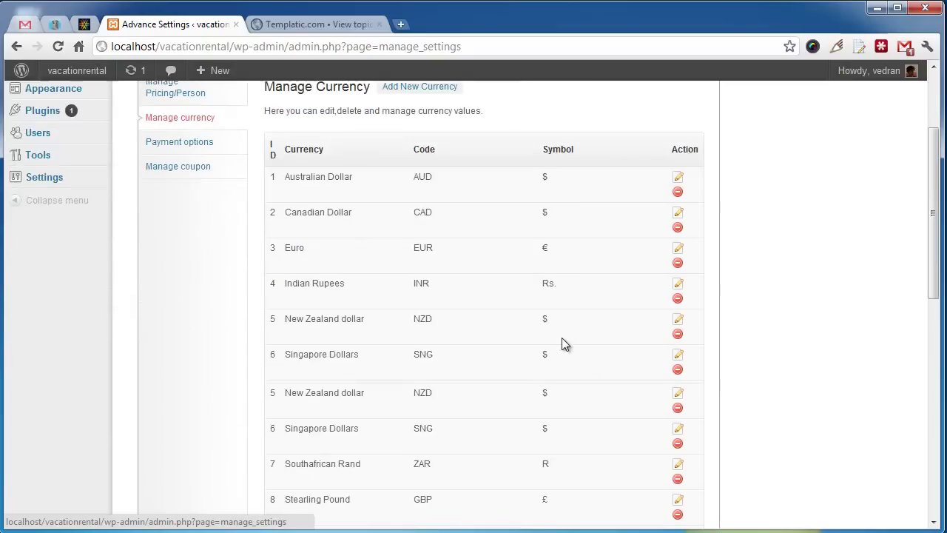
pyautogui.scroll(-2, 547, 342)
pyautogui.scroll(4, 530, 351)
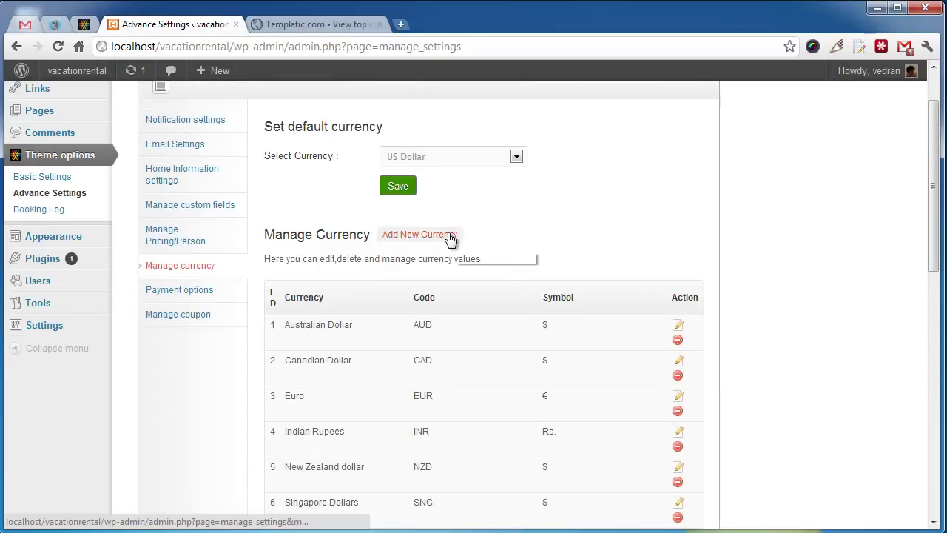
pyautogui.click(451, 235)
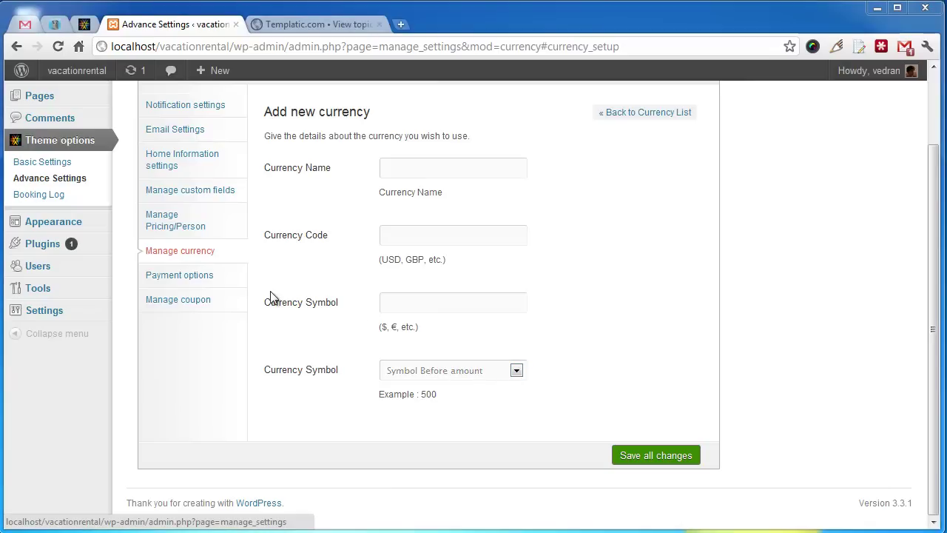
# - Point out the bank transfer and Pay at arrival payment methods, then show the Manage coupon settings
pyautogui.click(178, 276)
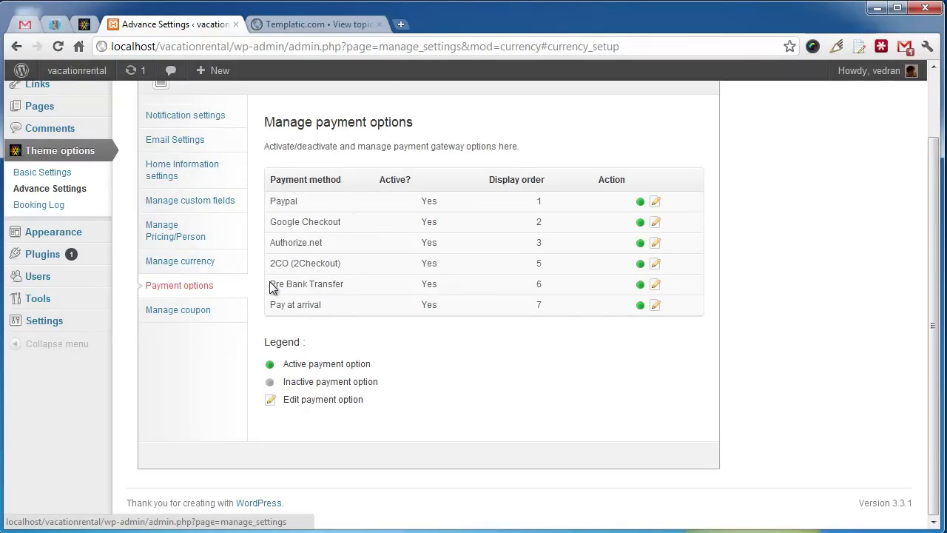
pyautogui.moveTo(272, 284); pyautogui.dragTo(326, 285)
pyautogui.moveTo(266, 303); pyautogui.dragTo(333, 320)
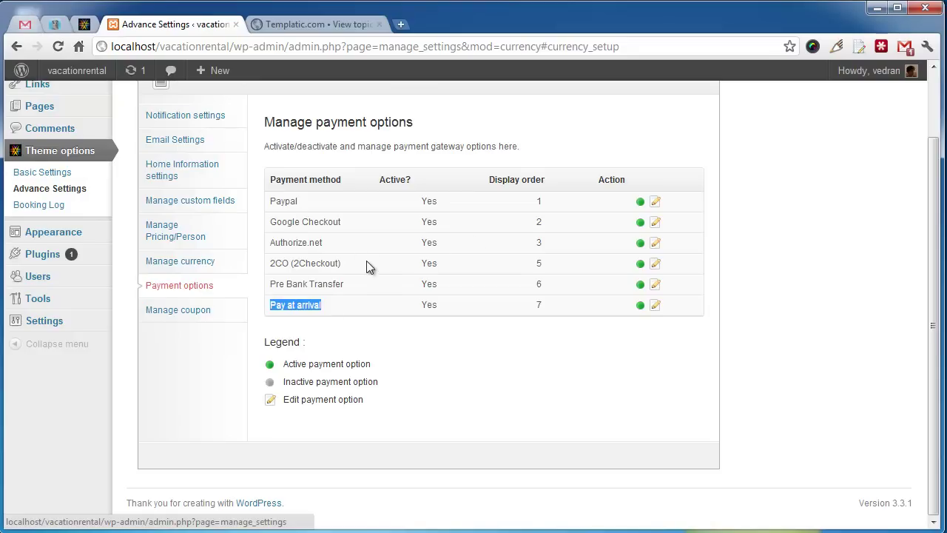
pyautogui.click(153, 309)
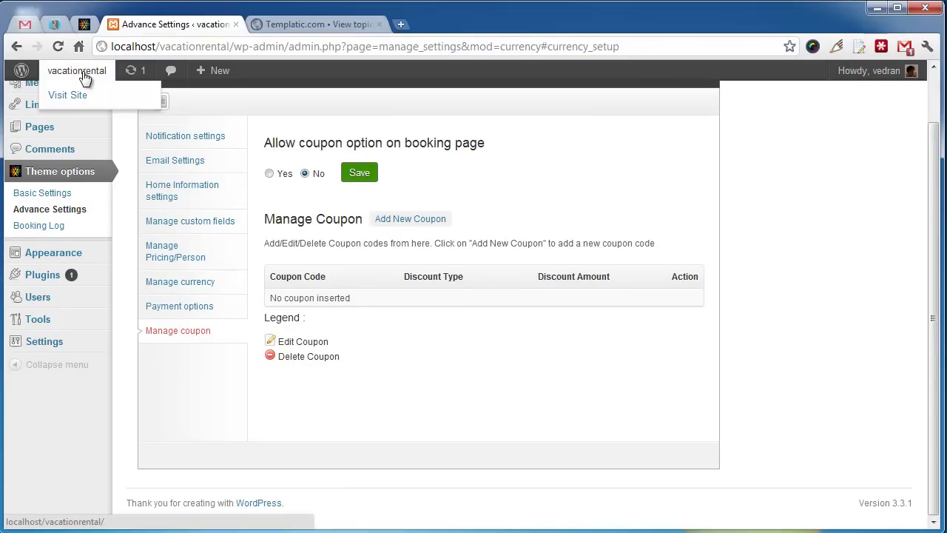
# - Return to the live 'vacationrental' front page via the admin bar site name
pyautogui.click(85, 78)
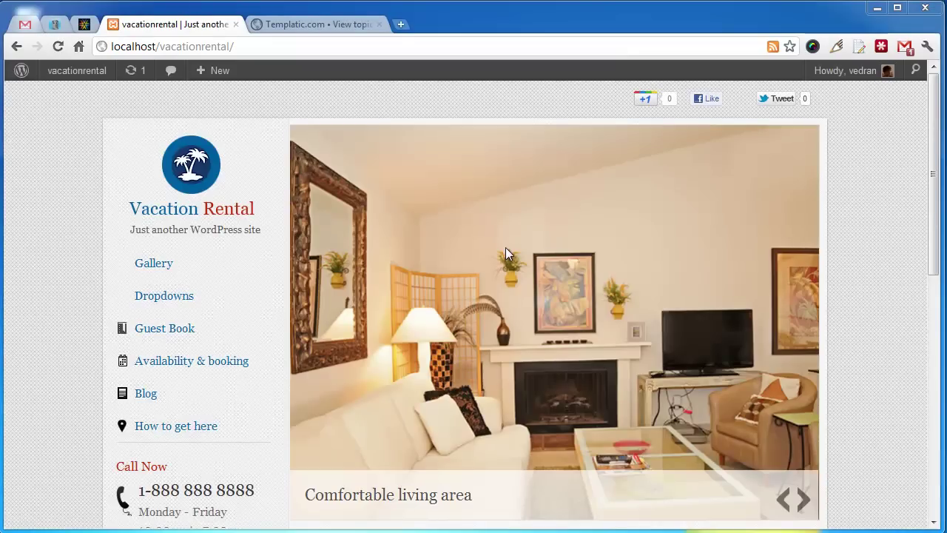